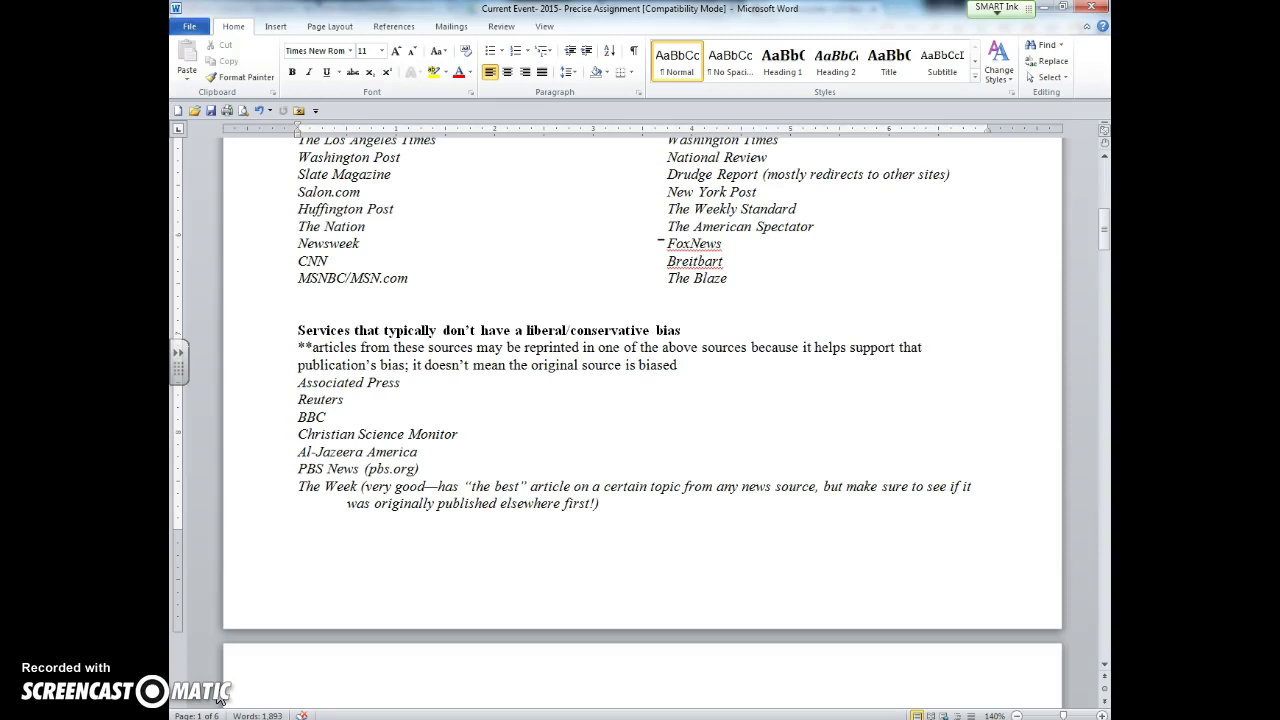
Step: In the Part One instructions, underline "Print out the article" in ink and circle "avoid copy/pasting in Microsoft Word"
drag(1104, 228, 1103, 275)
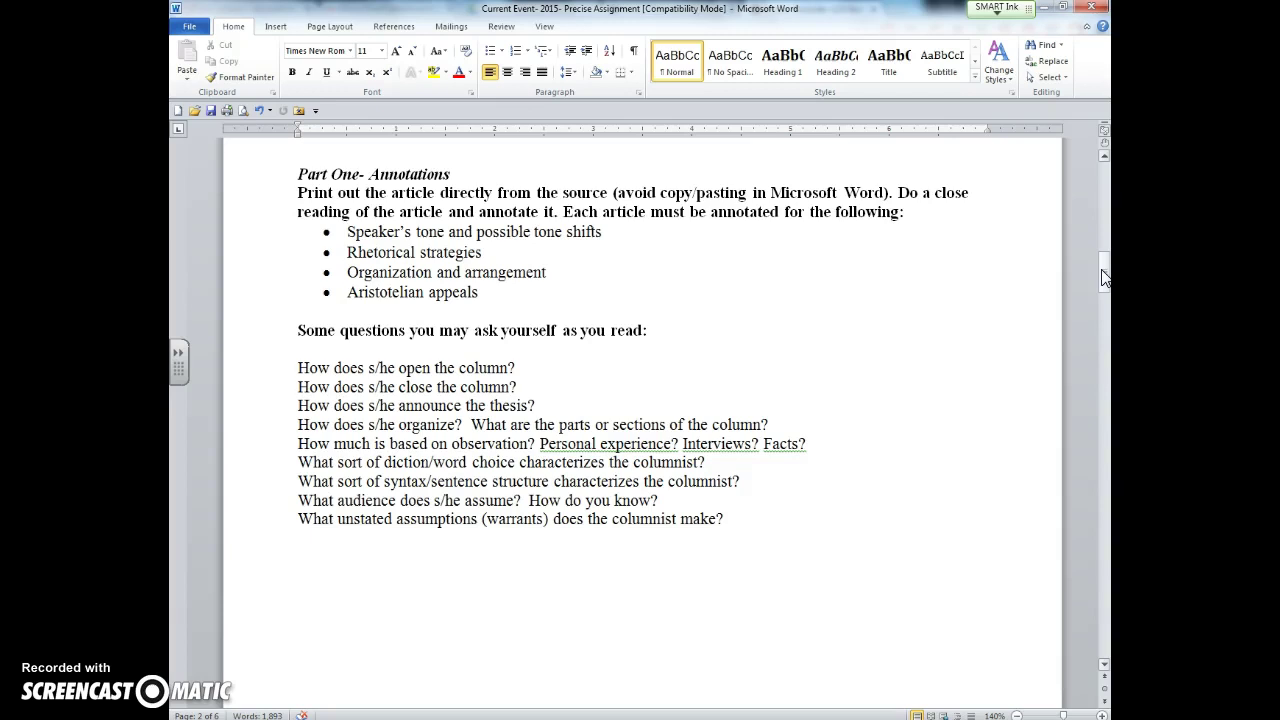
drag(442, 213, 293, 201)
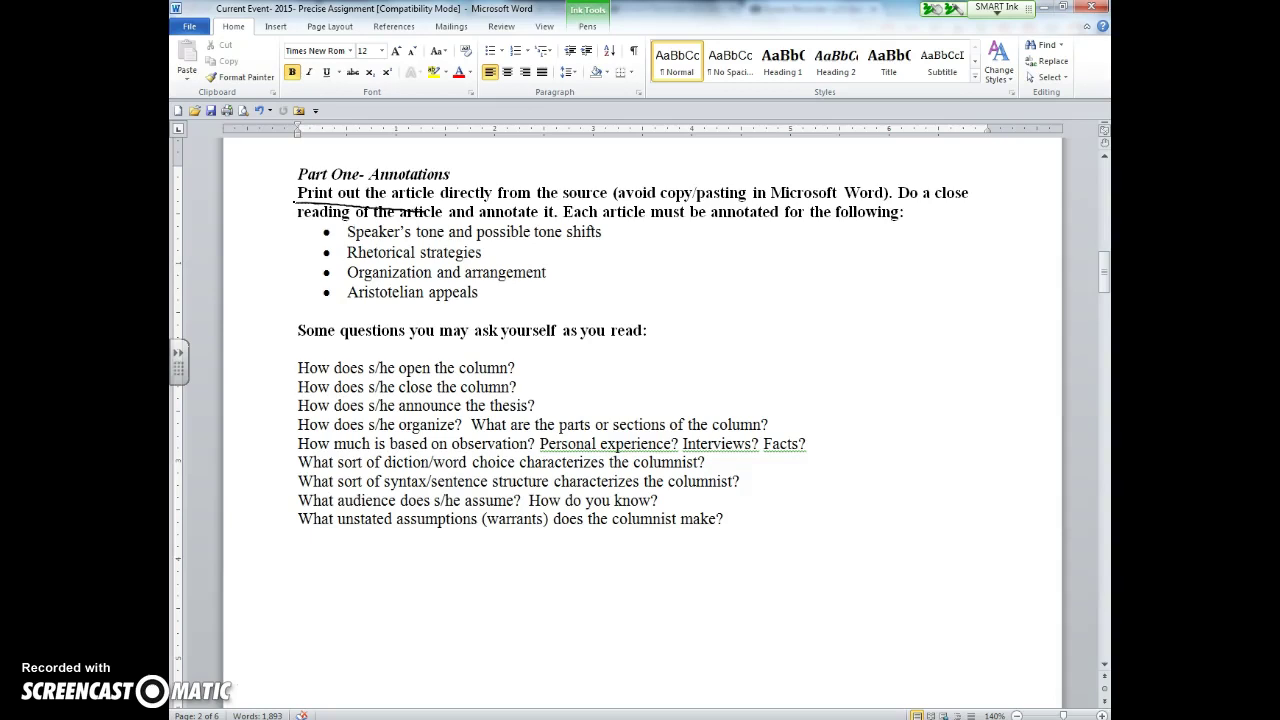
mouse_move(655, 177)
mouse_down()
mouse_move(623, 196)
mouse_move(894, 200)
mouse_move(806, 177)
mouse_move(632, 180)
mouse_up()
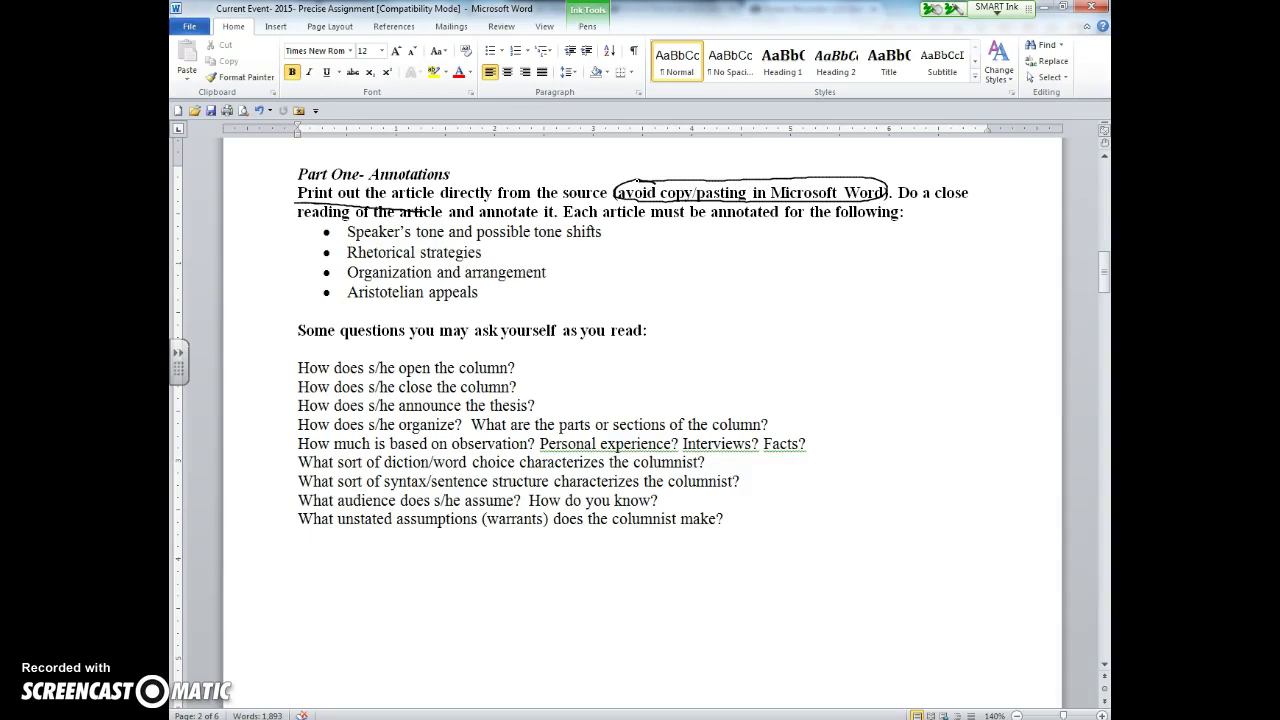
Step: Ink a thick bar after the annotation bullets and mark "tone" and "tone shifts" in the first bullet, with an arrow to an asterisk
mouse_move(603, 228)
mouse_down()
mouse_move(594, 300)
mouse_move(600, 232)
mouse_move(596, 298)
mouse_move(608, 294)
mouse_move(604, 234)
mouse_up()
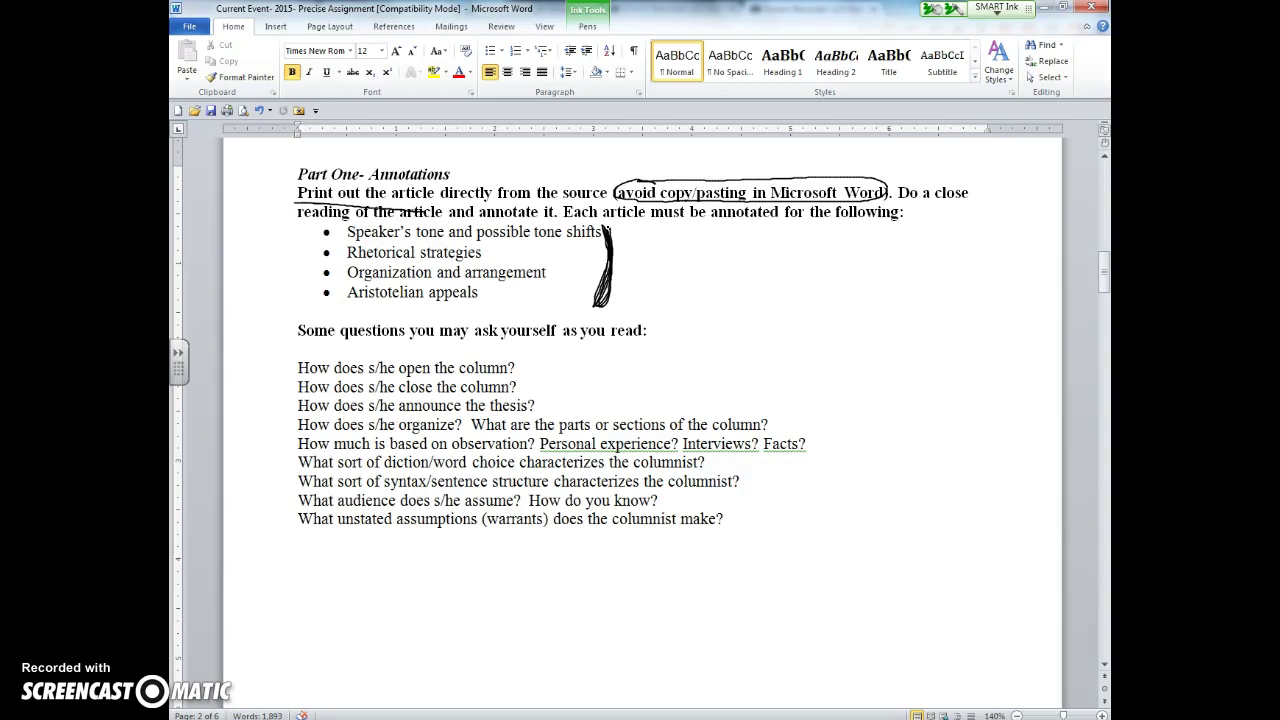
mouse_move(440, 223)
mouse_down()
mouse_move(411, 231)
mouse_move(440, 243)
mouse_move(444, 224)
mouse_up()
drag(536, 240, 680, 246)
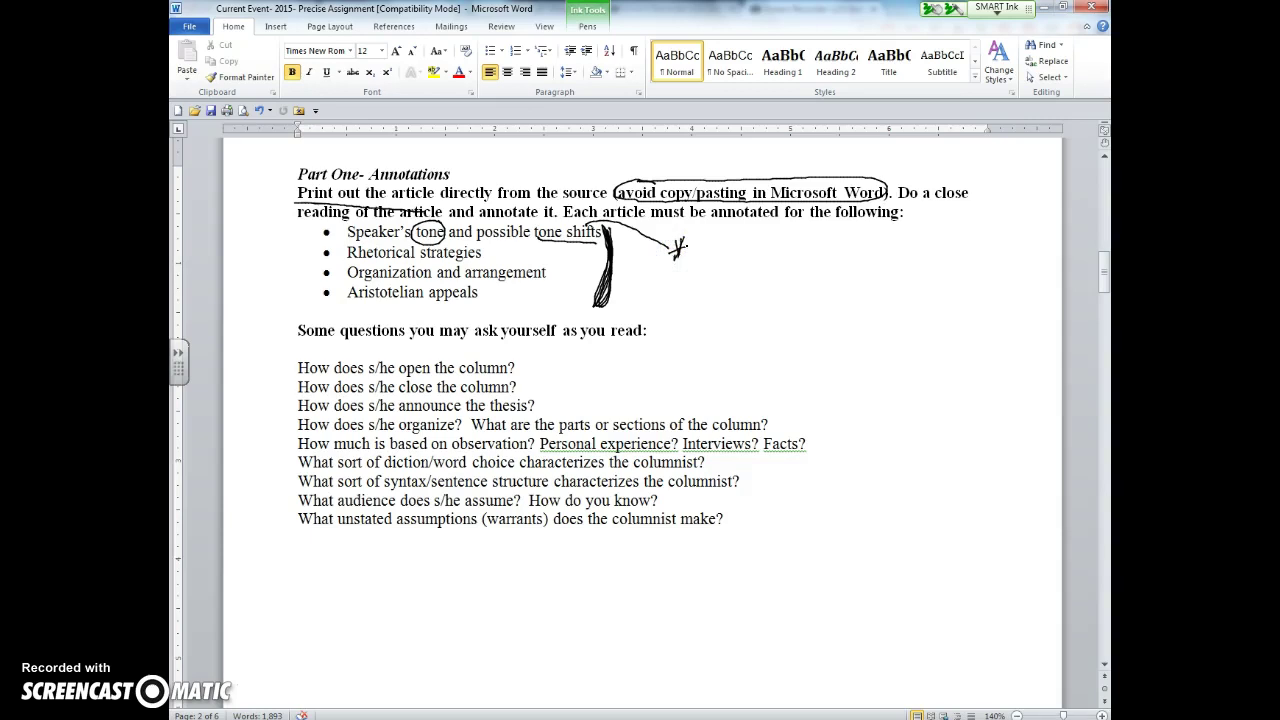
Step: Handwrite "ANY SHIFT /TRANSITION" after the asterisk beside the annotation bullets and underline the words
mouse_move(698, 270)
mouse_down()
mouse_move(706, 240)
mouse_move(760, 240)
mouse_move(750, 272)
mouse_move(784, 280)
mouse_move(828, 258)
mouse_move(848, 282)
mouse_move(862, 260)
mouse_move(895, 280)
mouse_move(686, 299)
mouse_up()
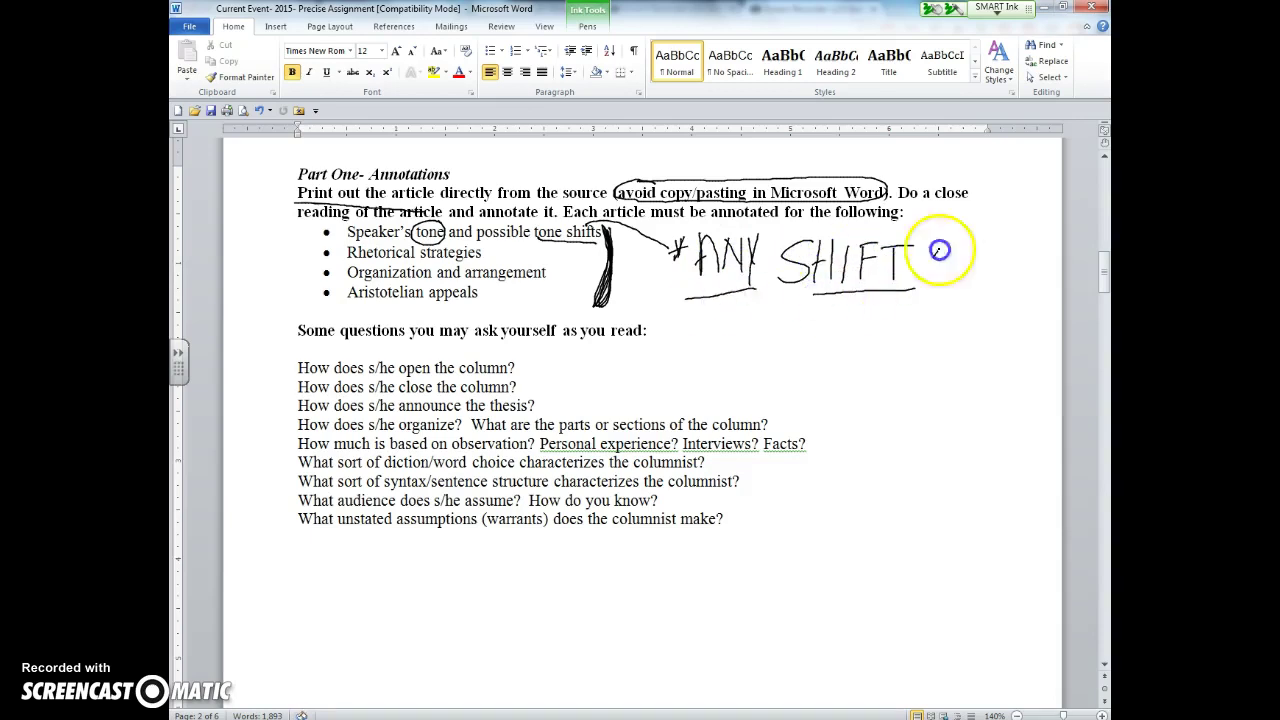
mouse_move(930, 254)
mouse_down()
mouse_move(921, 290)
mouse_move(986, 261)
mouse_move(992, 296)
mouse_move(1026, 260)
mouse_move(1020, 298)
mouse_move(1066, 284)
mouse_up()
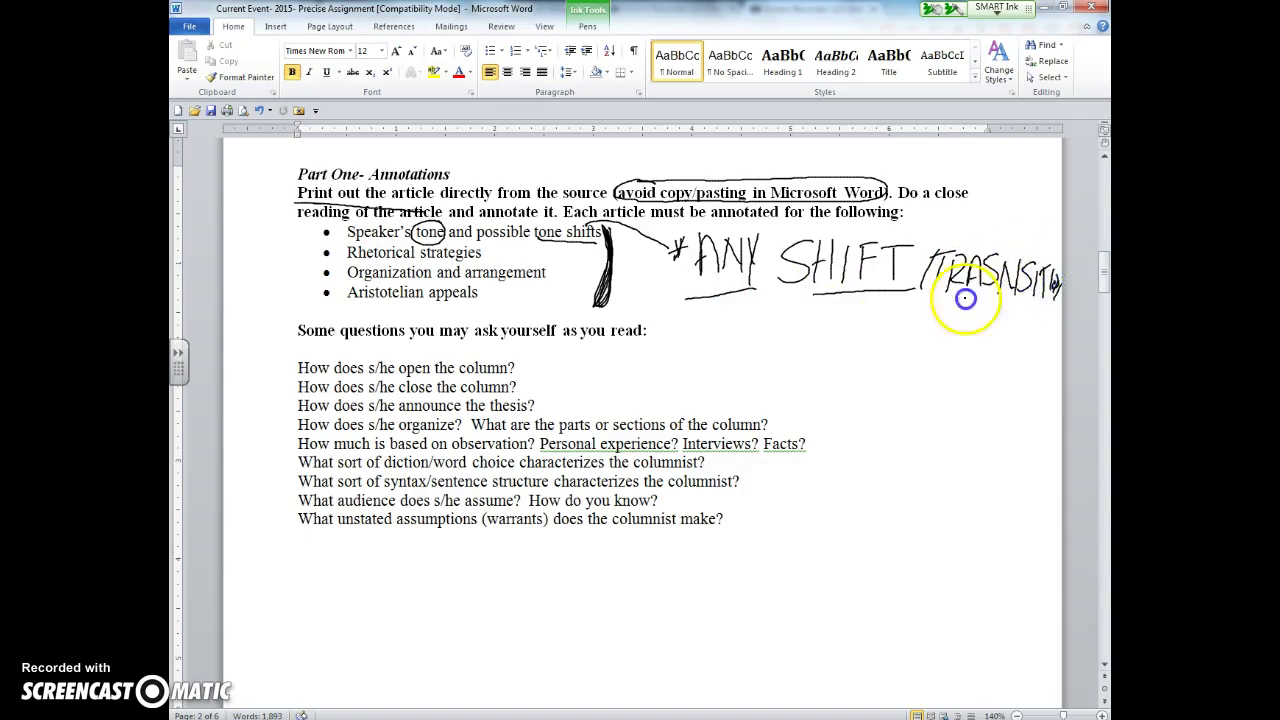
drag(930, 300, 1054, 313)
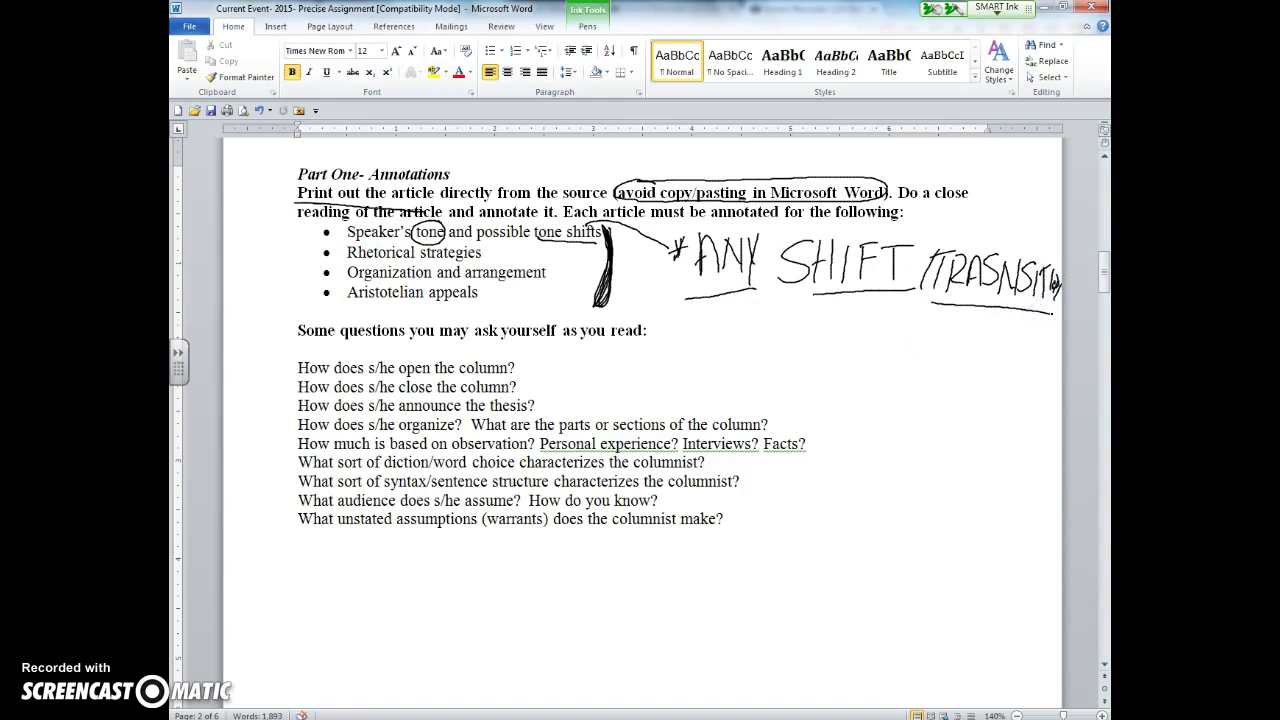
Step: Ink-mark "Rhetorical strategies", "Organization", "arrangement" and "Aristotelian appeals" in the bullets, and draw an opening bracket before the list
drag(486, 253, 503, 245)
drag(348, 284, 432, 283)
mouse_move(545, 262)
mouse_down()
mouse_move(514, 282)
mouse_move(552, 268)
mouse_up()
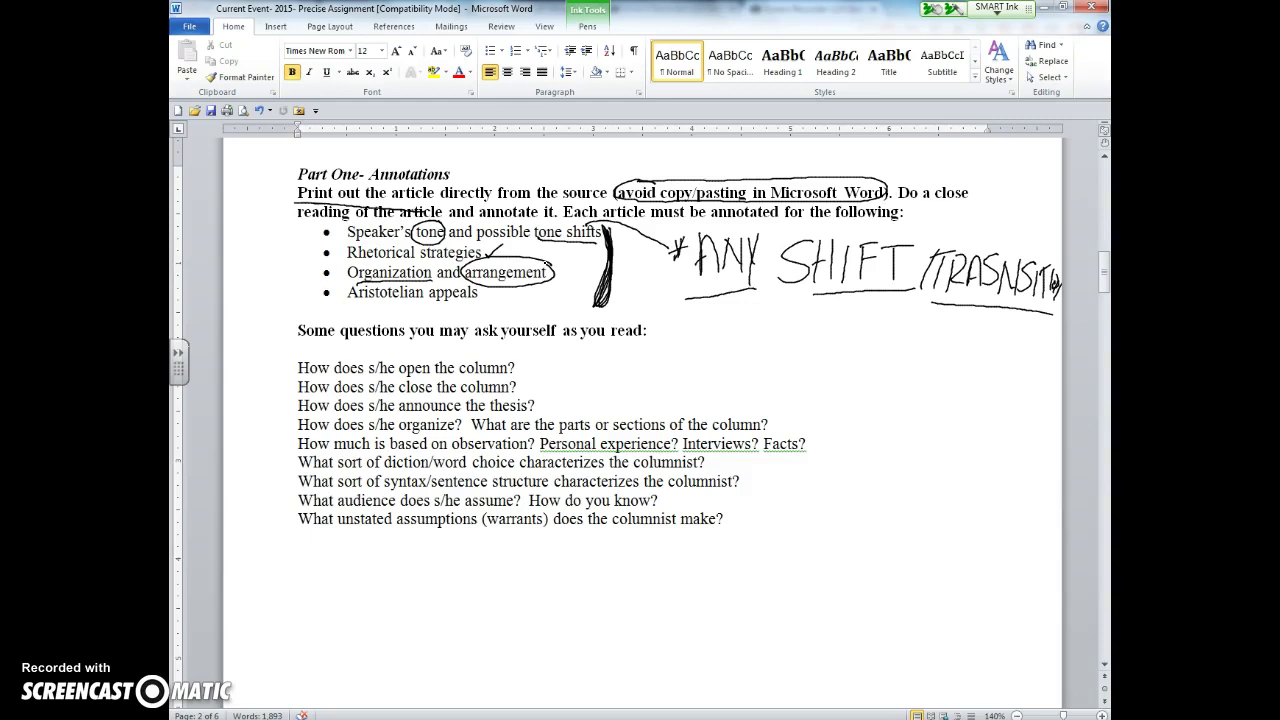
drag(349, 300, 478, 299)
drag(348, 220, 341, 302)
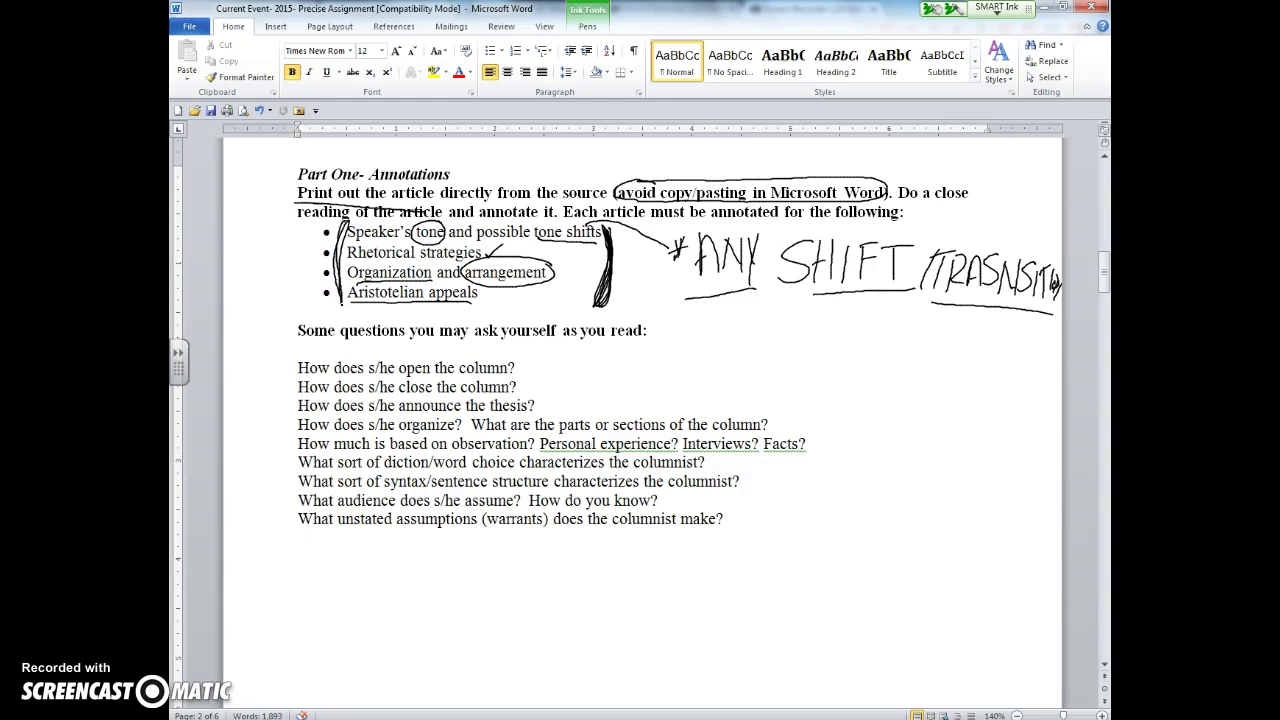
Step: Draw a large closing curve beside the reading questions, underline "open" and "close", and circle "thesis?"
drag(774, 338, 812, 542)
mouse_move(400, 375)
mouse_down()
mouse_move(430, 374)
mouse_move(432, 392)
mouse_up()
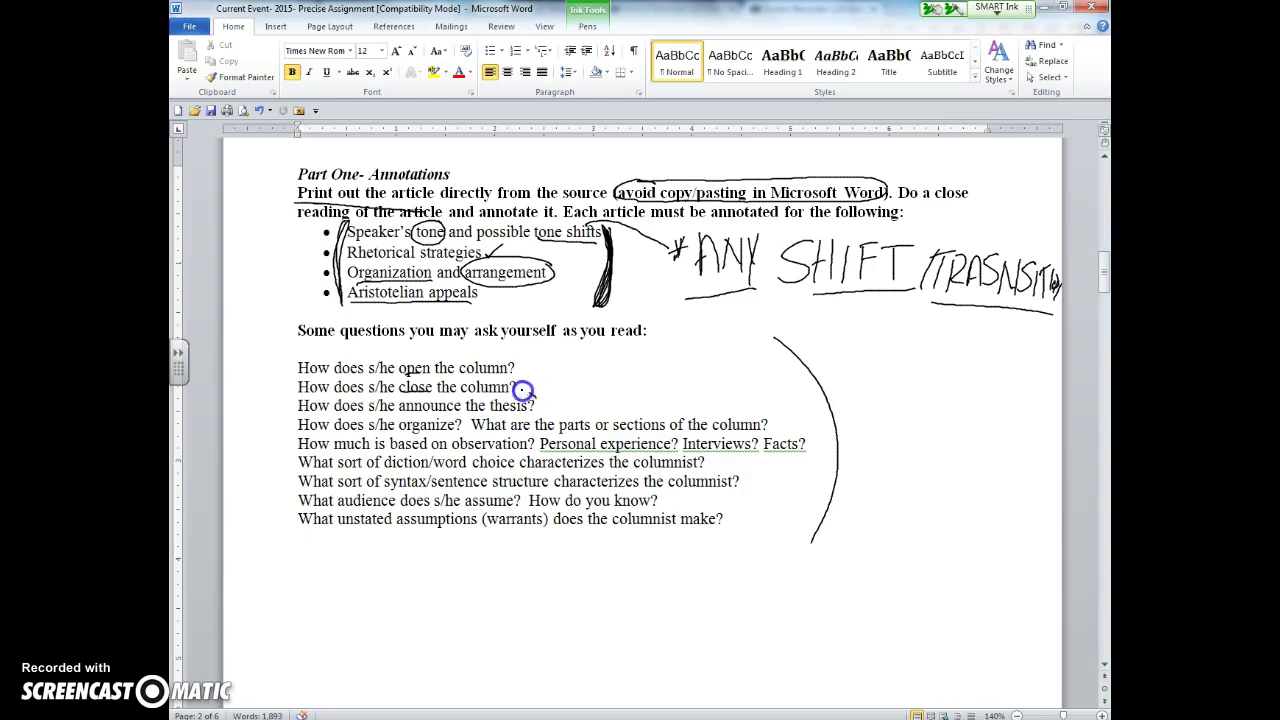
mouse_move(523, 391)
mouse_down()
mouse_move(531, 403)
mouse_move(537, 391)
mouse_up()
Step: Handwrite "where" before the thesis question and "(WHERE?)" after it, and underline "thesis" heavily inside its circle
mouse_move(258, 400)
mouse_down()
mouse_move(294, 384)
mouse_move(291, 404)
mouse_move(293, 388)
mouse_up()
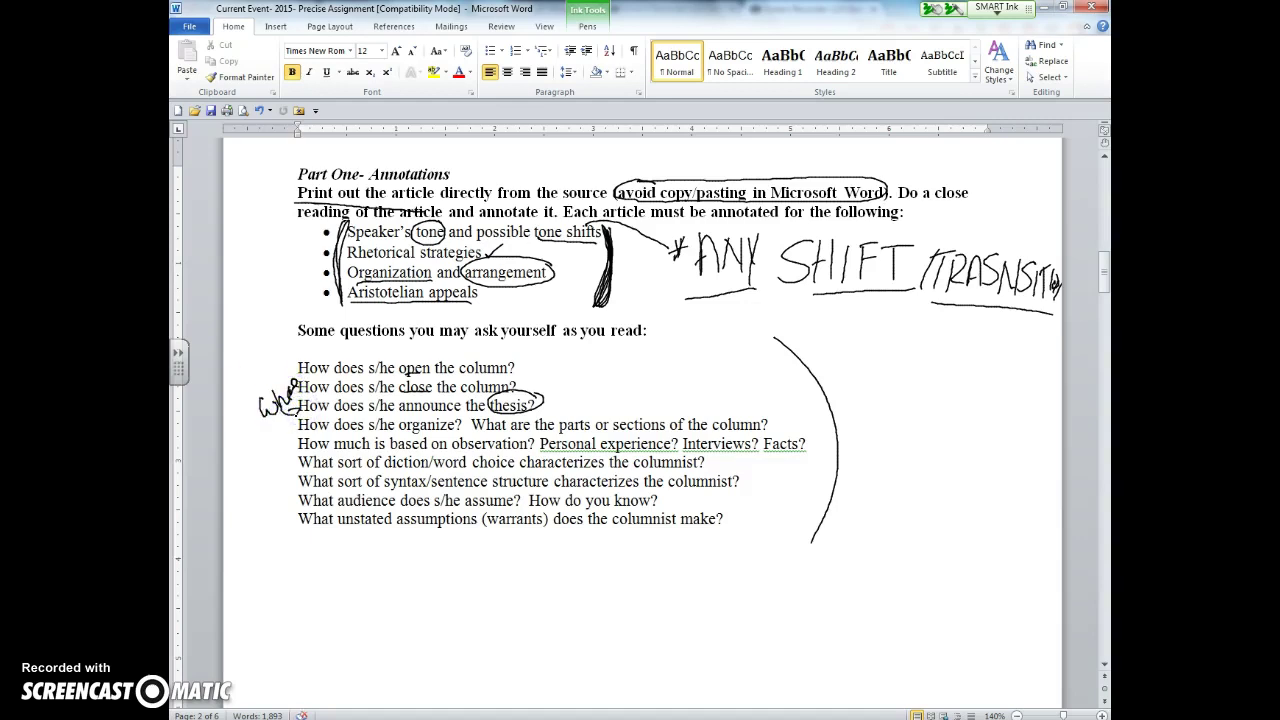
mouse_move(556, 388)
mouse_down()
mouse_move(543, 403)
mouse_move(613, 389)
mouse_move(686, 398)
mouse_up()
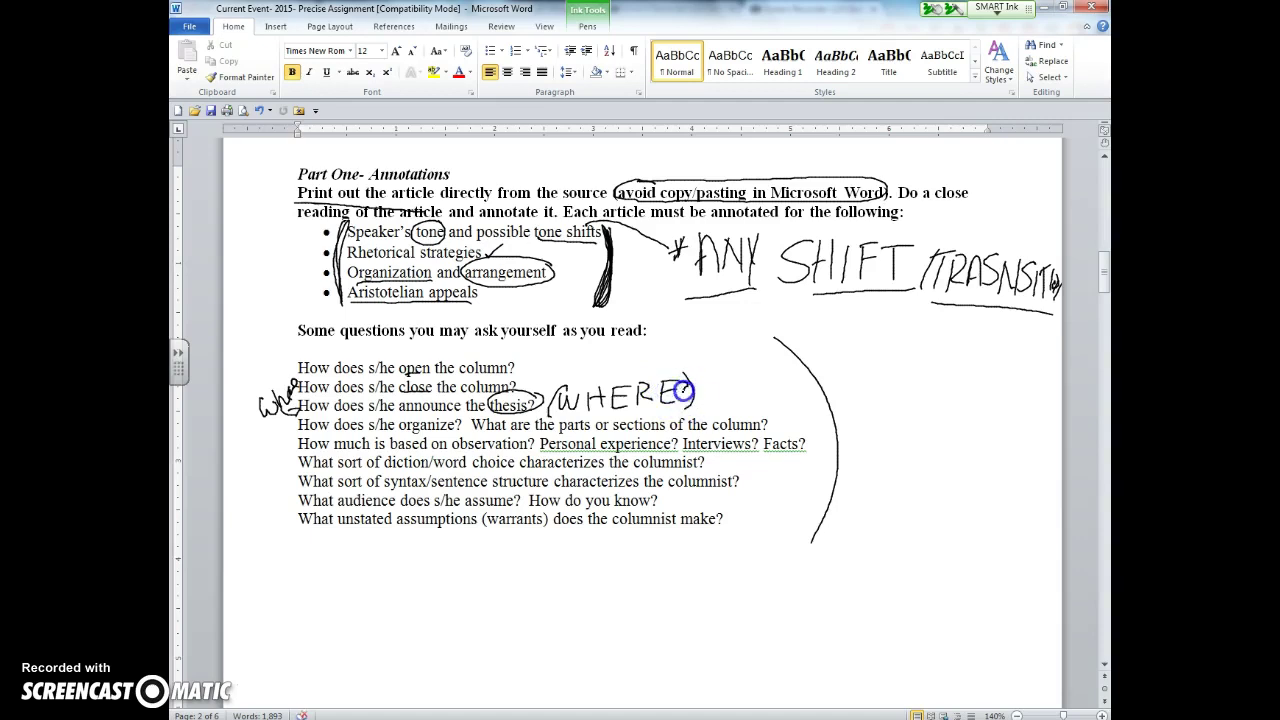
click(685, 405)
mouse_move(492, 410)
mouse_down()
mouse_move(532, 411)
mouse_move(480, 410)
mouse_move(512, 411)
mouse_up()
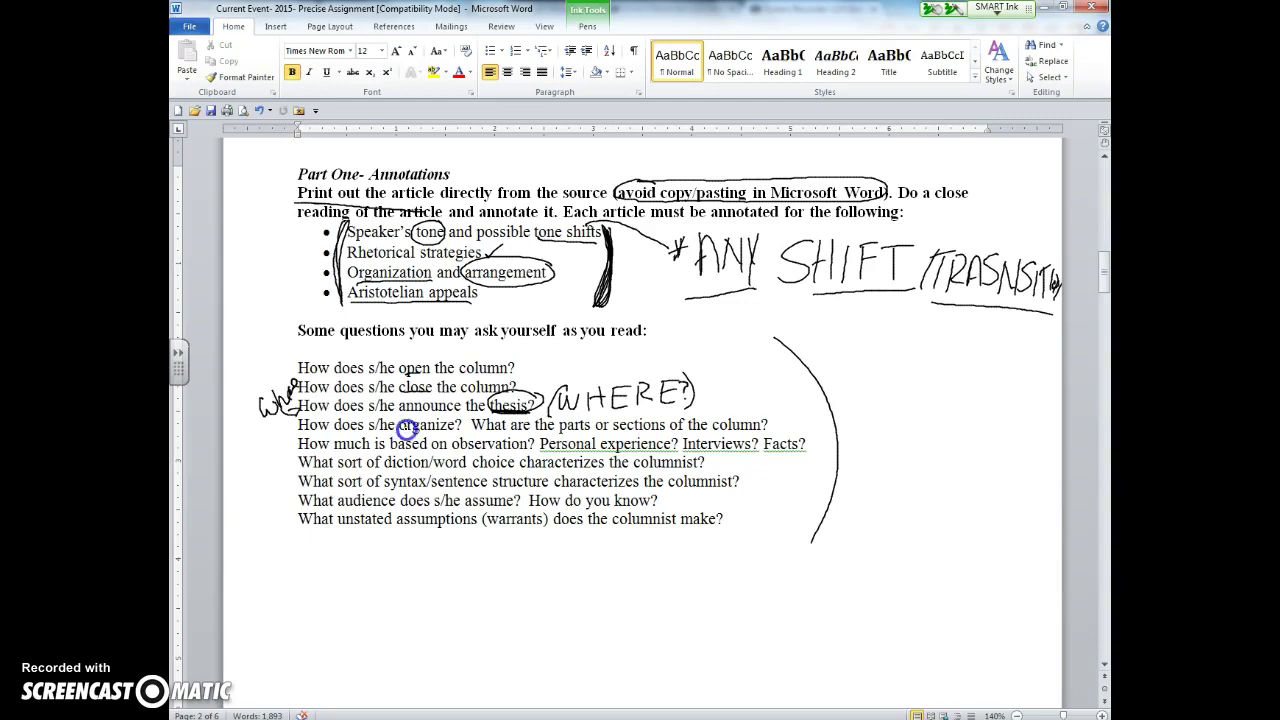
Step: Ink-mark the key terms in the organization and observation questions, and connect the circled "Facts?" to an underlined, starred margin note
drag(400, 433, 456, 432)
drag(593, 436, 762, 430)
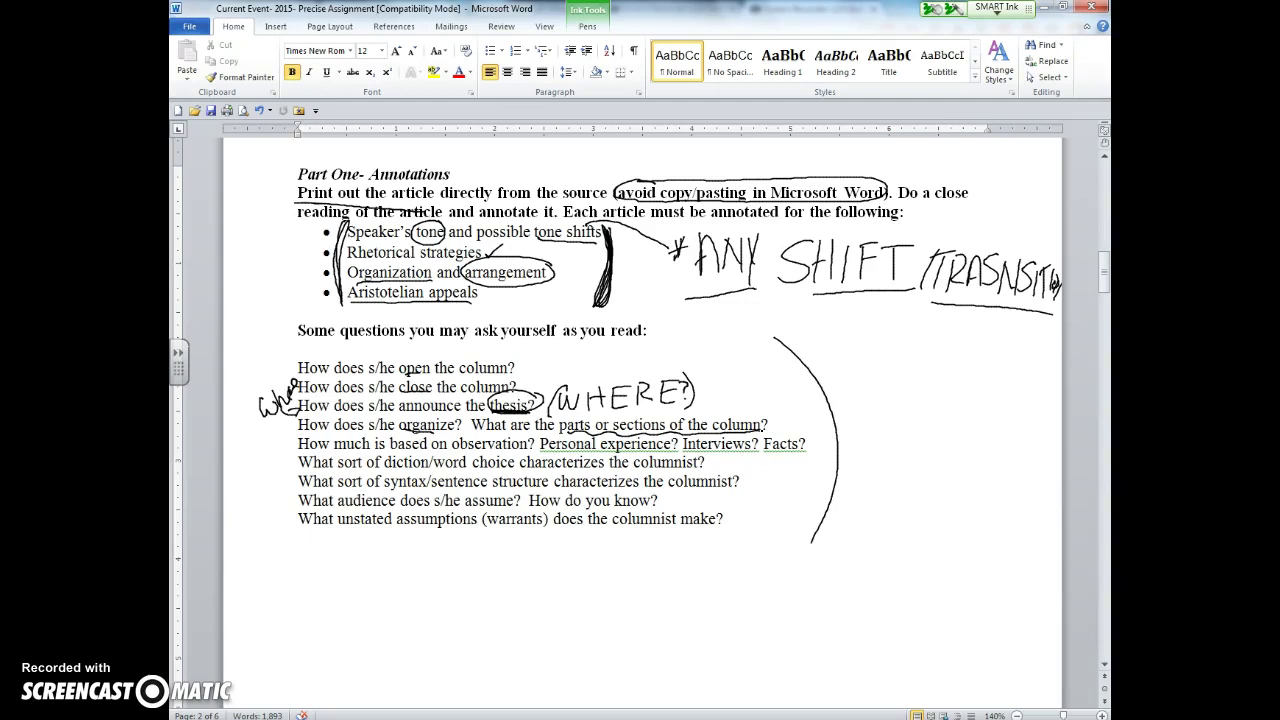
mouse_move(515, 435)
mouse_down()
mouse_move(452, 442)
mouse_move(530, 451)
mouse_move(520, 436)
mouse_up()
drag(522, 423, 528, 436)
mouse_move(542, 449)
mouse_down()
mouse_move(765, 449)
mouse_move(766, 434)
mouse_move(876, 412)
mouse_move(944, 412)
mouse_move(900, 430)
mouse_move(966, 436)
mouse_up()
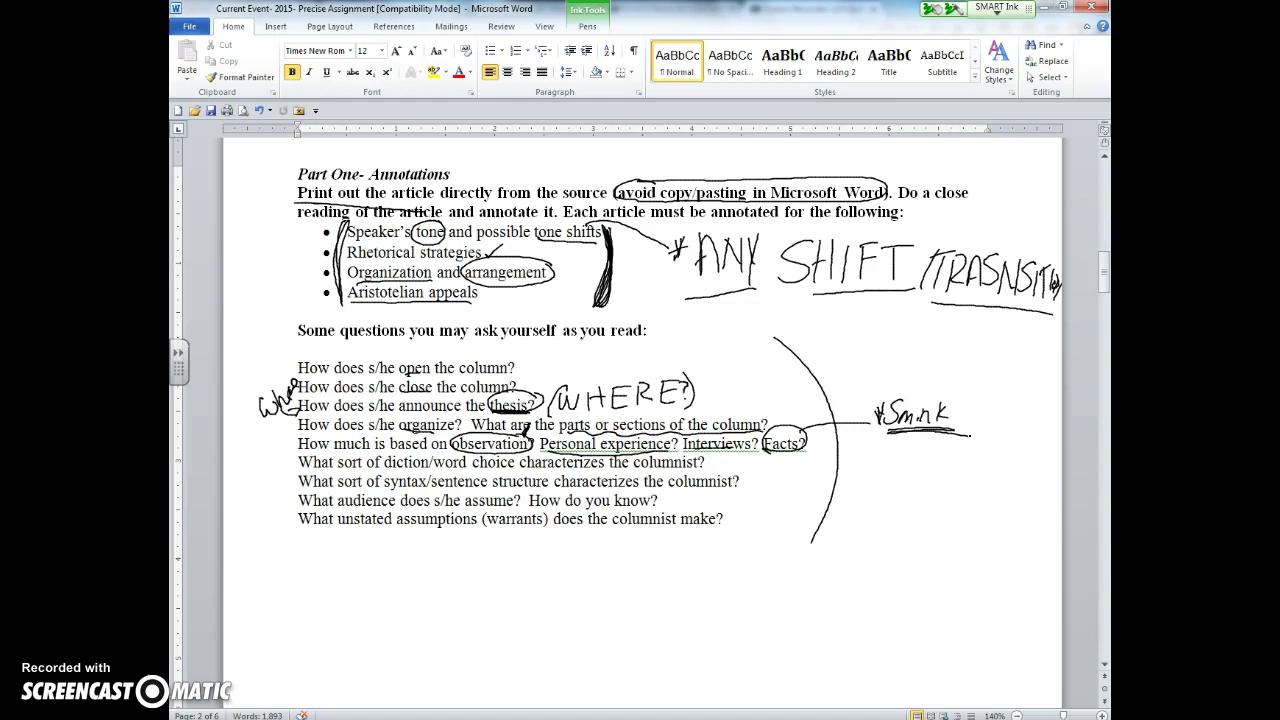
Step: Underline "diction/word choice" and "syntax/sentence structure", circle "assume?", and draw a line beneath the unstated assumptions question
drag(384, 470, 516, 470)
drag(384, 490, 548, 492)
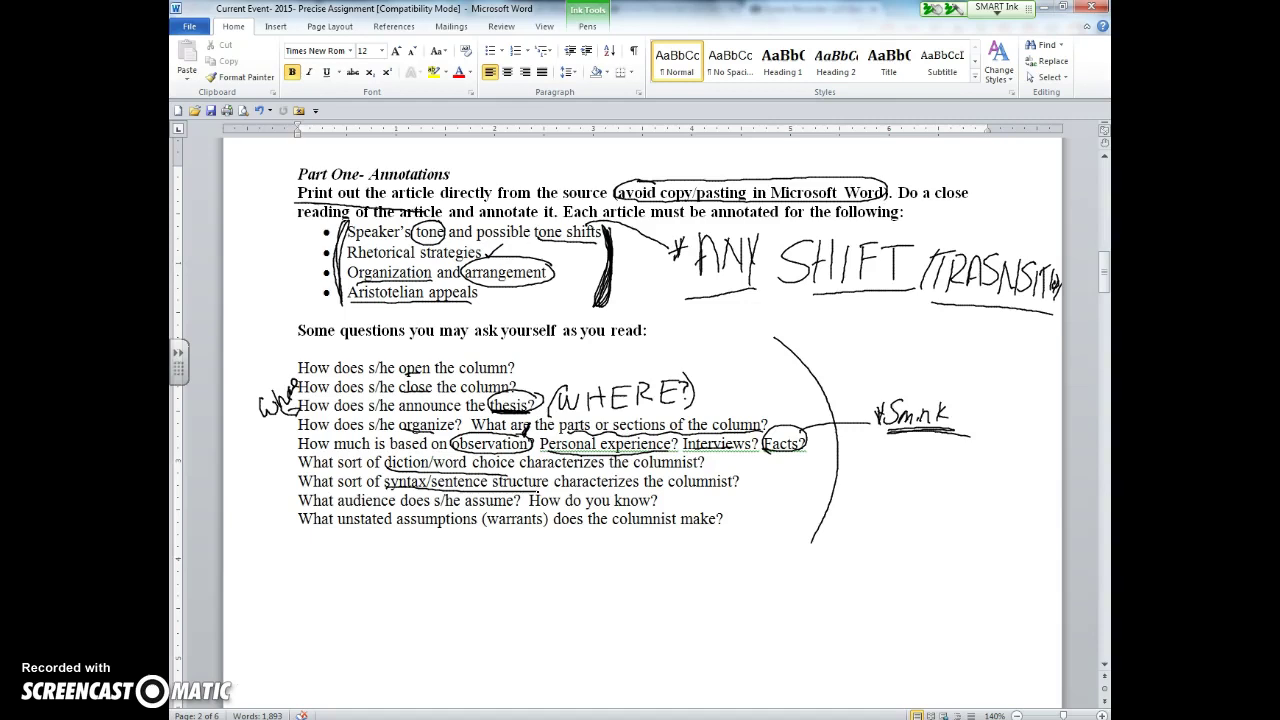
mouse_move(522, 492)
mouse_down()
mouse_move(505, 487)
mouse_move(470, 512)
mouse_move(522, 496)
mouse_up()
click(646, 500)
drag(348, 533, 538, 547)
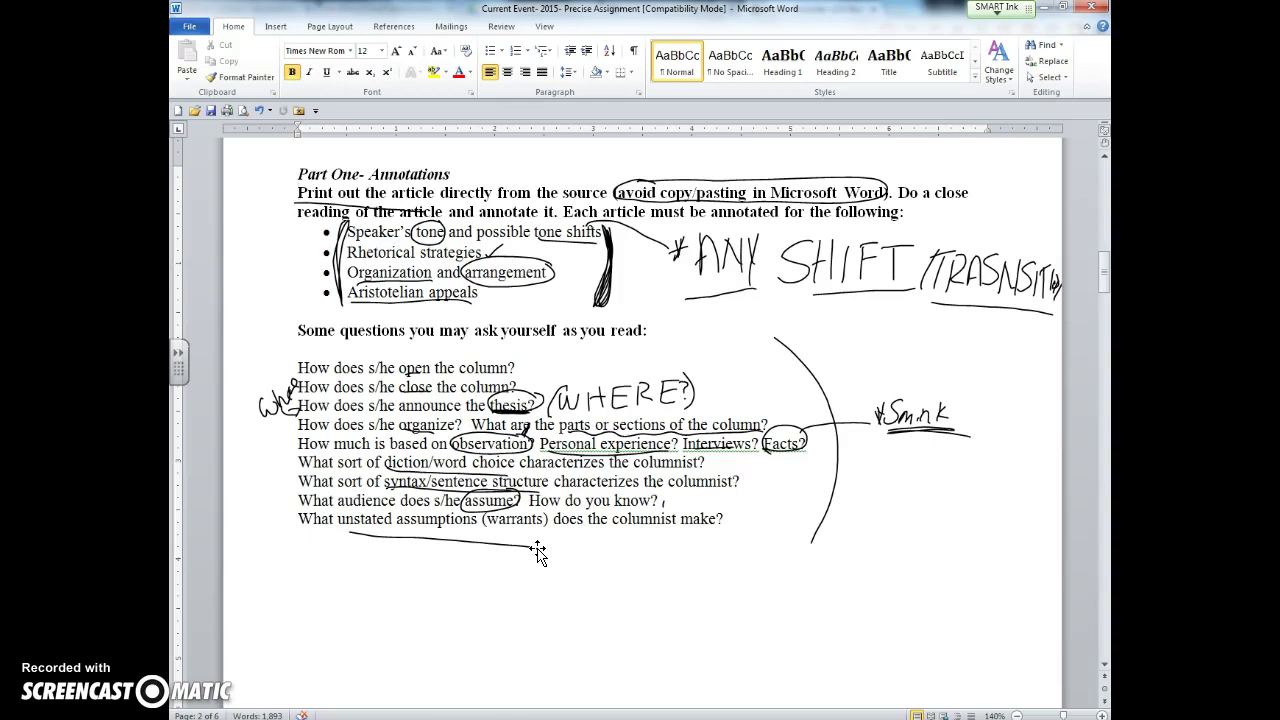
Step: Add ink emphasis to the open and close questions and "sections of the column", and retrace the large curve beside the questions
drag(526, 362, 527, 388)
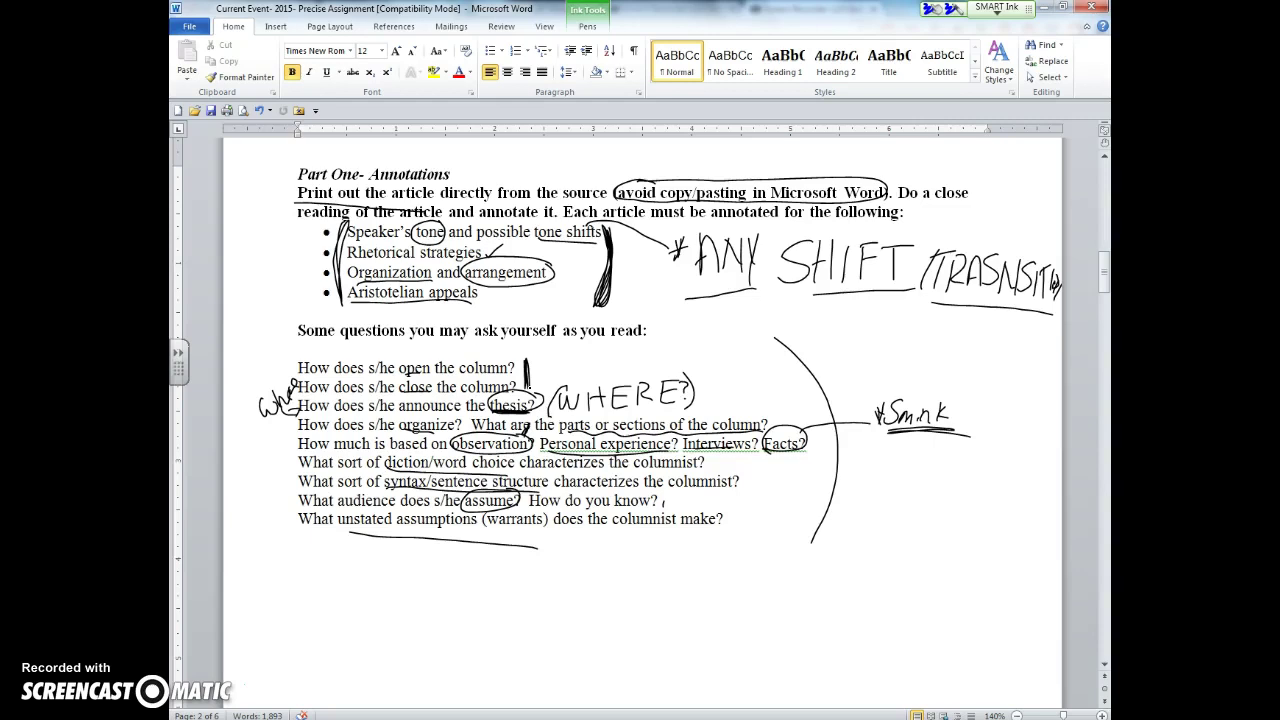
mouse_move(745, 408)
mouse_down()
mouse_move(626, 420)
mouse_move(775, 428)
mouse_move(768, 420)
mouse_up()
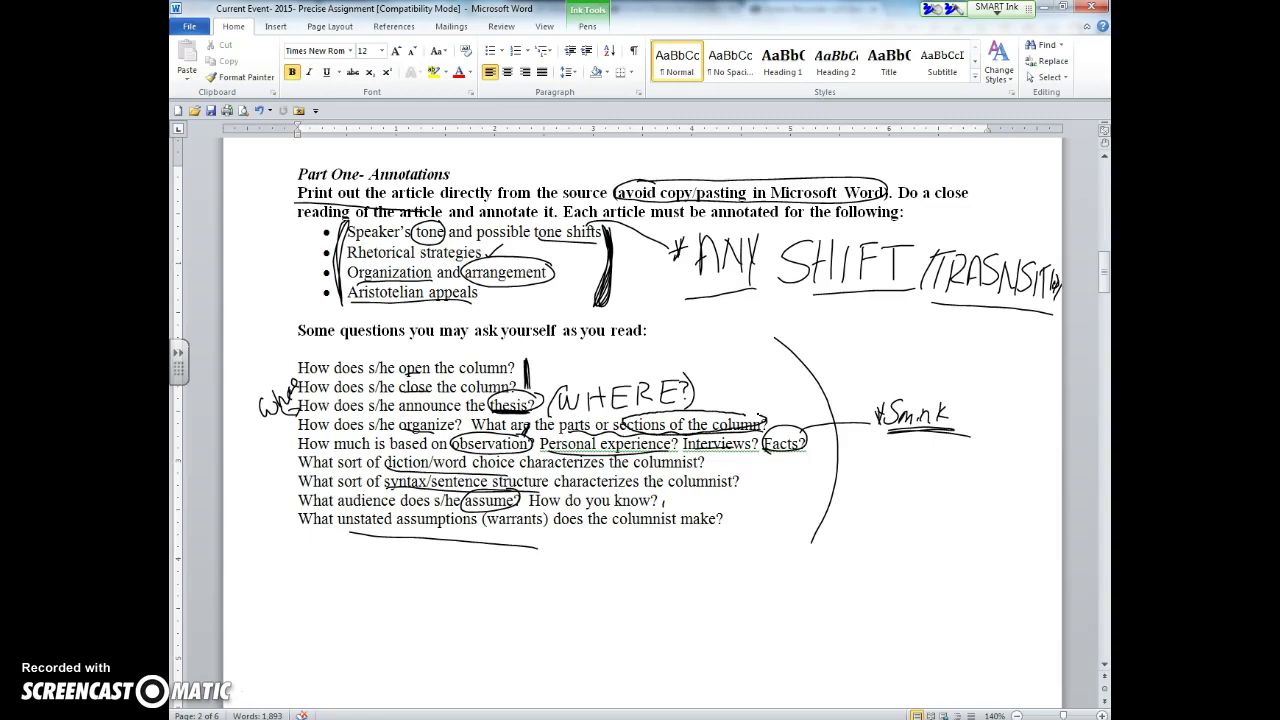
mouse_move(778, 342)
mouse_down()
mouse_move(820, 380)
mouse_move(834, 491)
mouse_move(789, 354)
mouse_up()
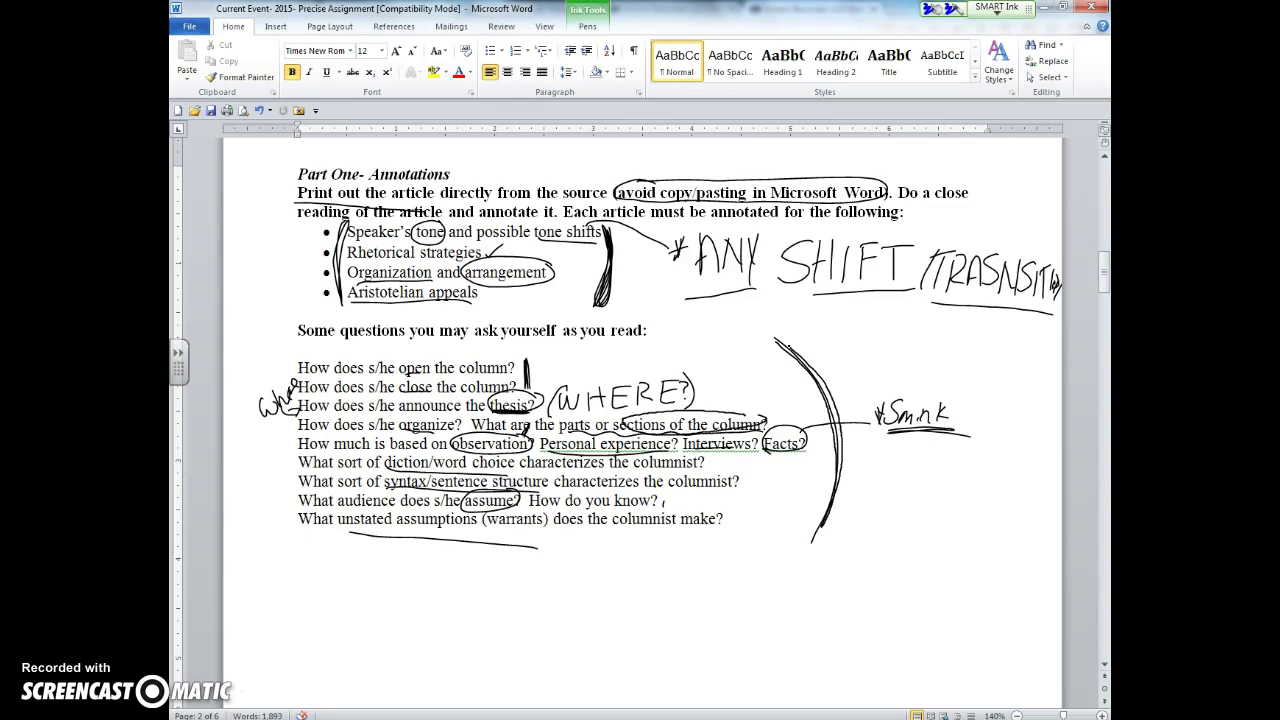
key(Escape)
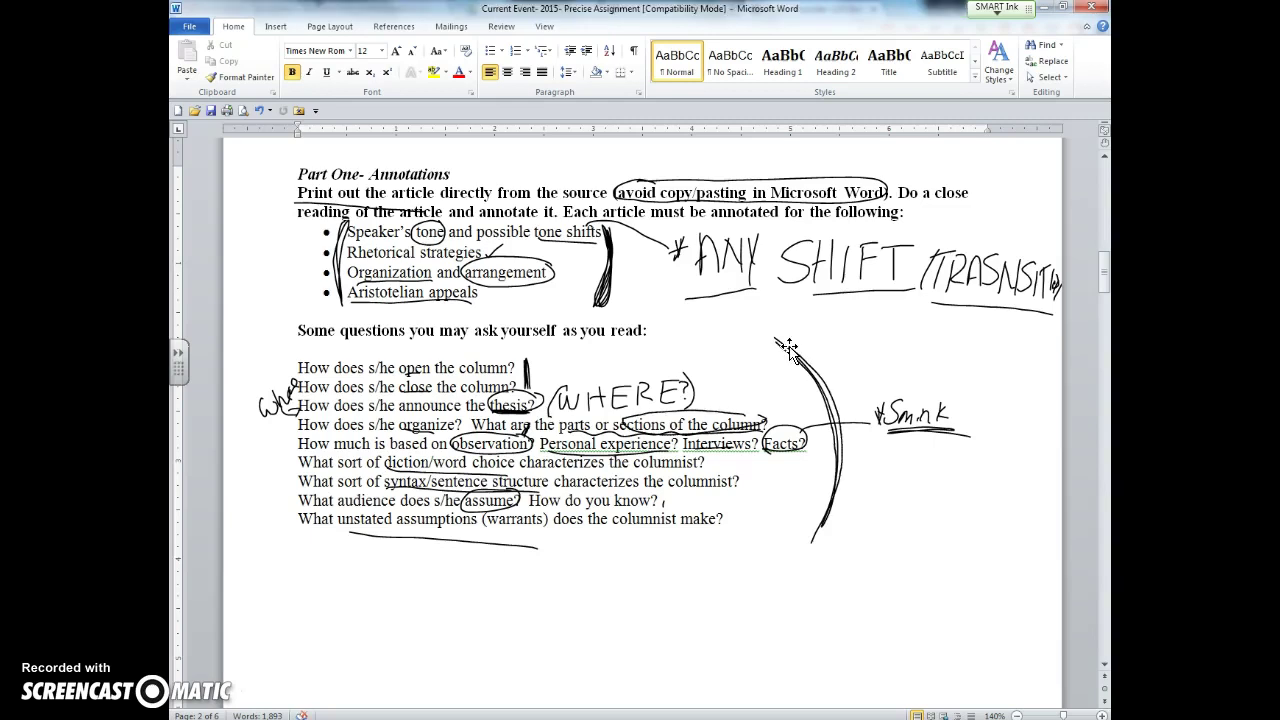